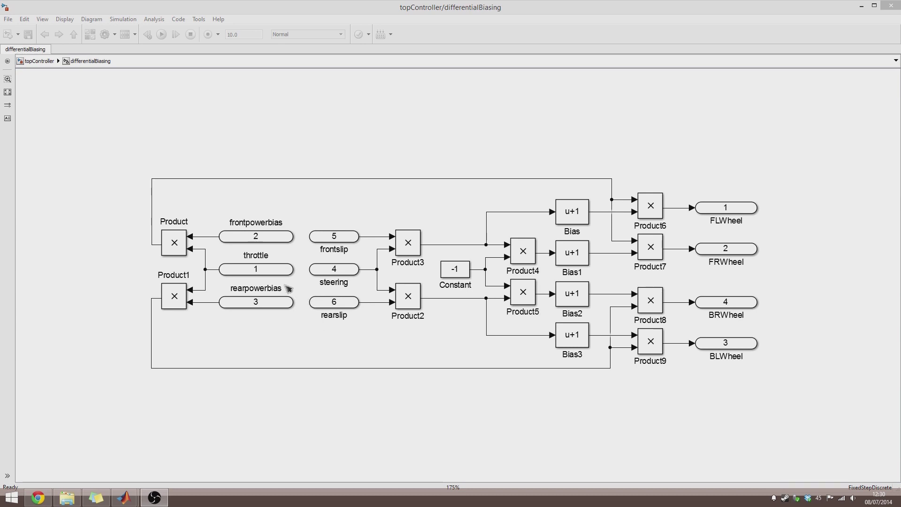
# Select the throttle inport inside the differentialBiasing subsystem diagram
pyautogui.click(274, 273)
# Return to topController and reposition the differentialBiasing block near the diagram centre
pyautogui.click(39, 61)
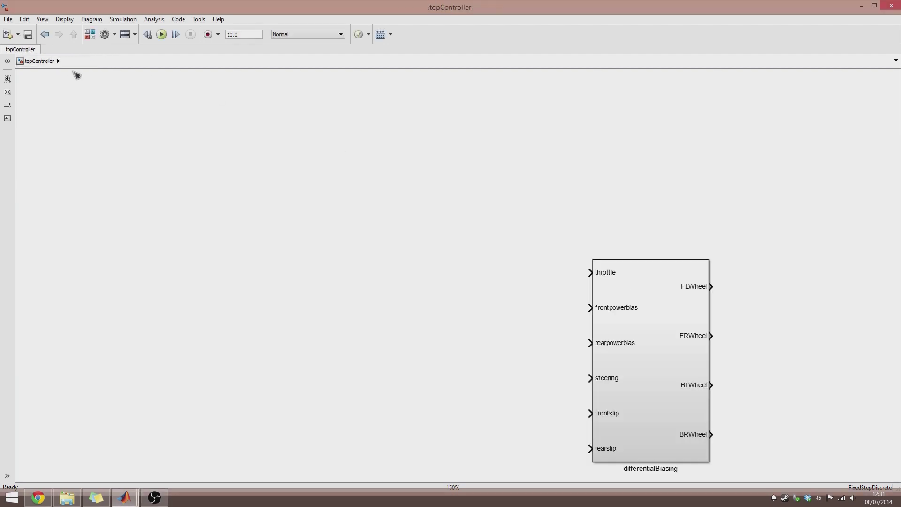
pyautogui.moveTo(518, 269); pyautogui.dragTo(210, 169)
pyautogui.moveTo(323, 250); pyautogui.dragTo(362, 261)
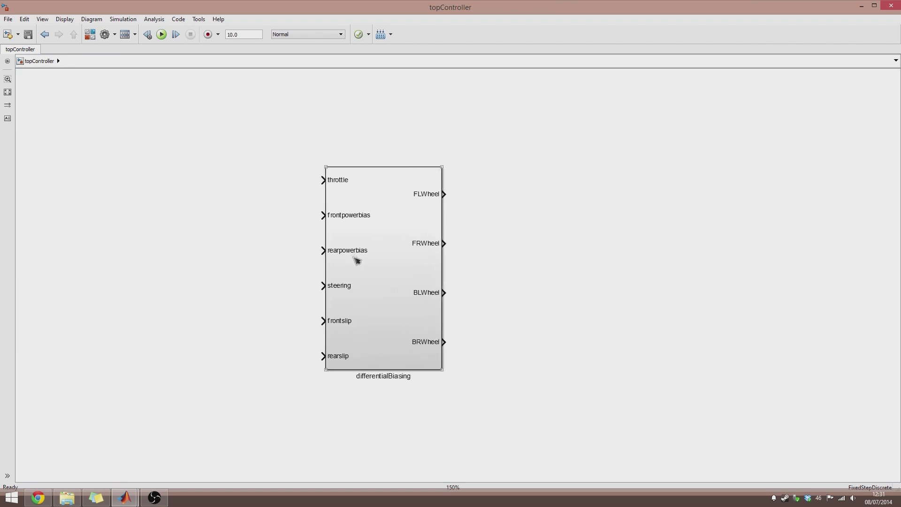
# Build C code for the differentialBiasing subsystem via C/C++ Code > Build This Subsystem
pyautogui.rightClick(359, 169)
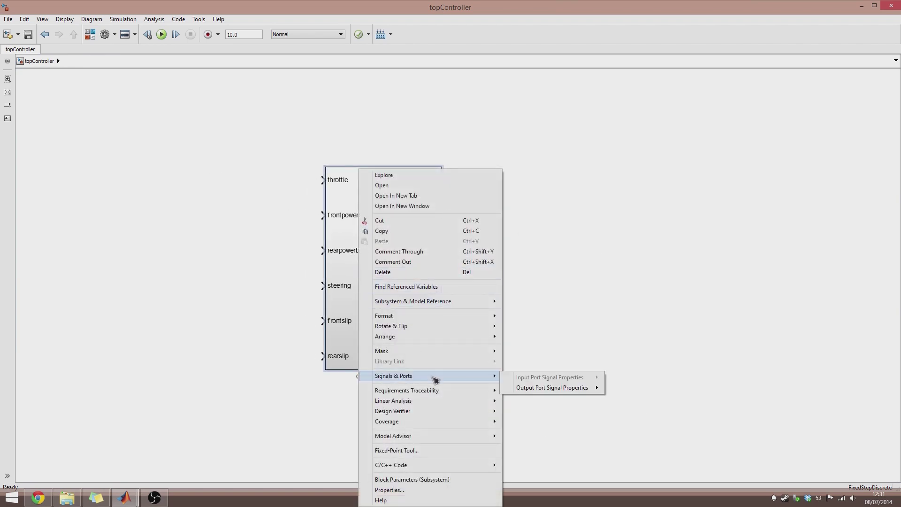
pyautogui.moveTo(392, 465)
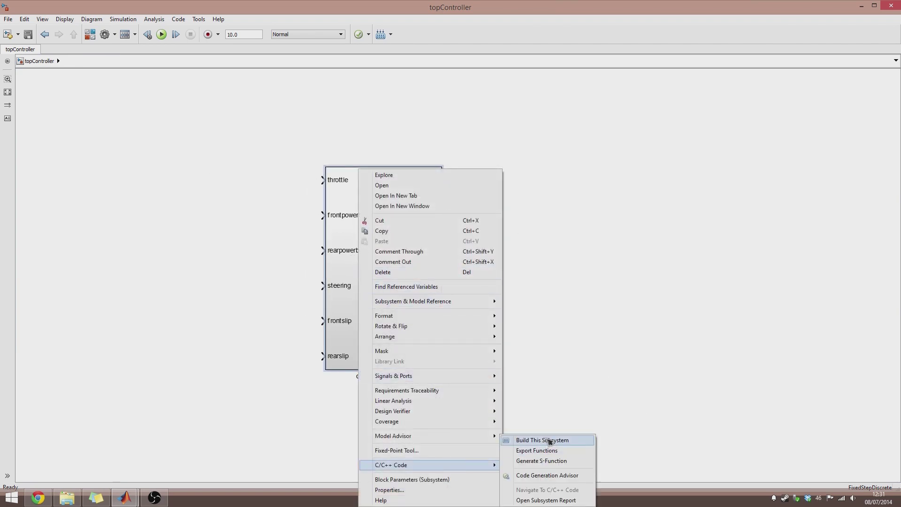
pyautogui.click(542, 440)
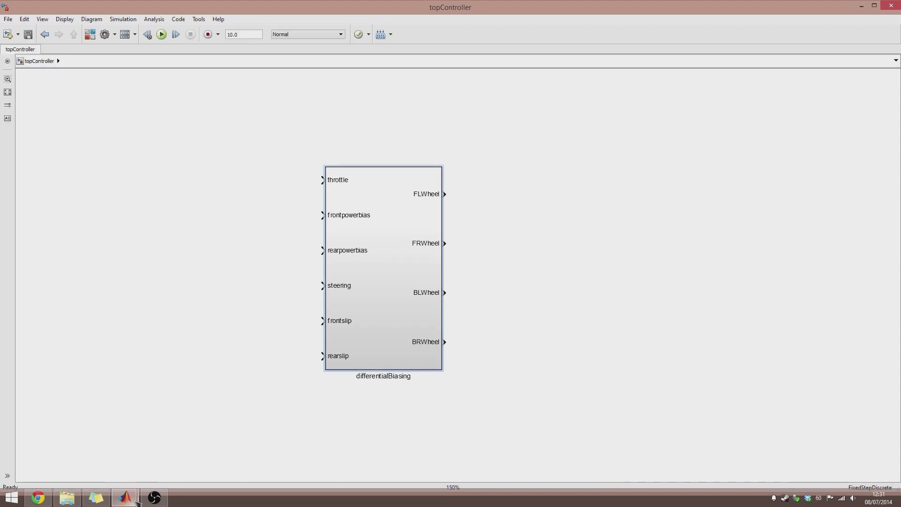
pyautogui.click(274, 244)
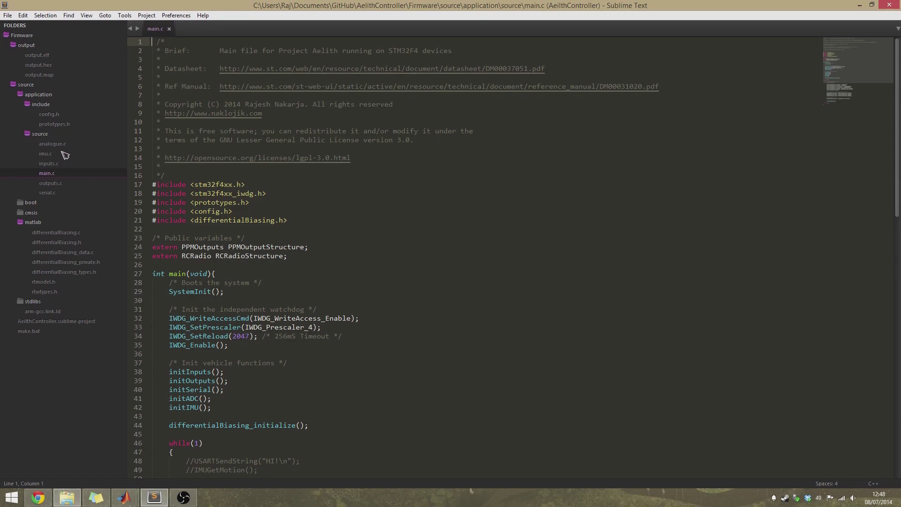
pyautogui.click(49, 163)
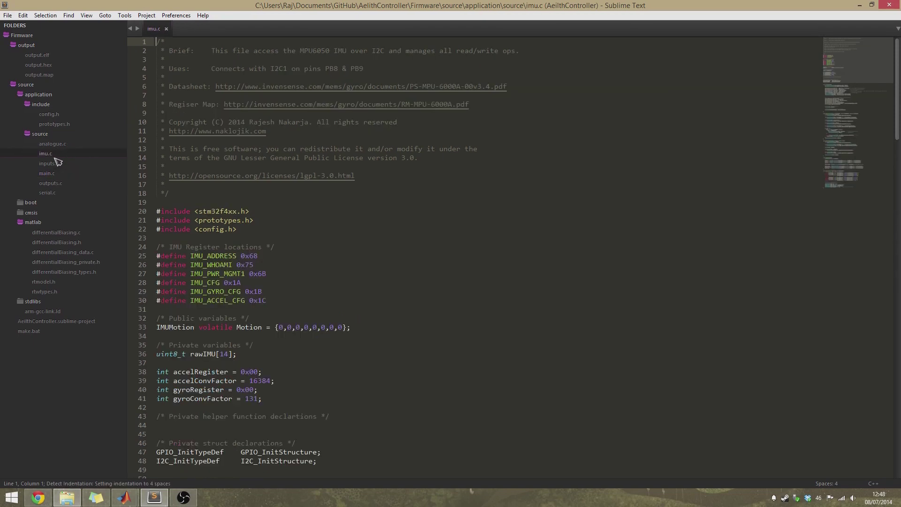
pyautogui.click(51, 184)
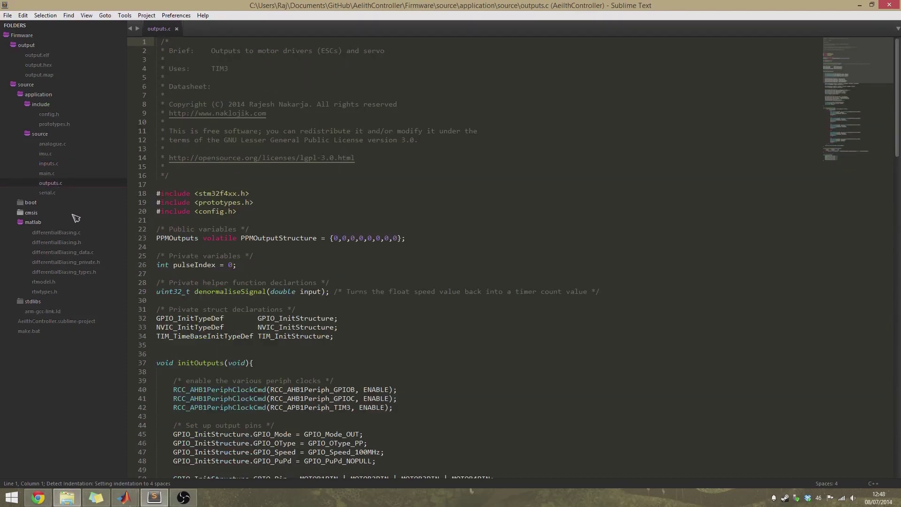
pyautogui.click(49, 233)
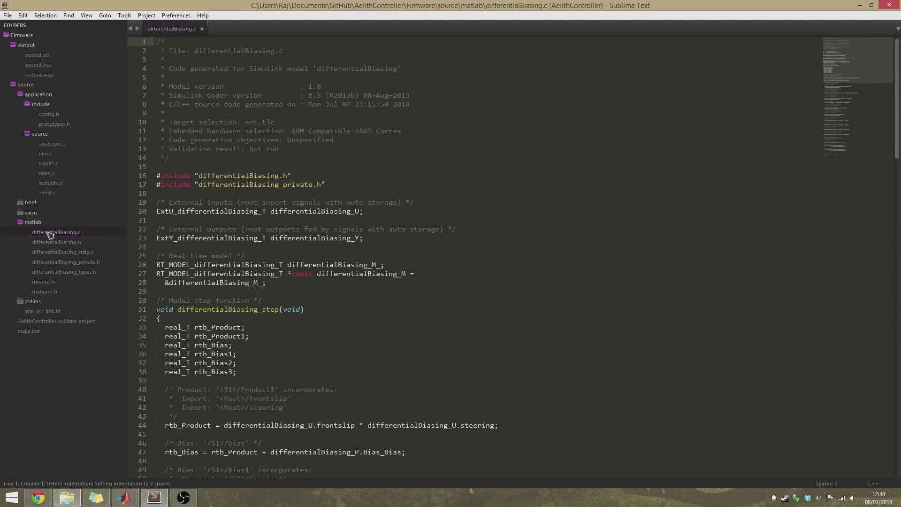
pyautogui.click(57, 243)
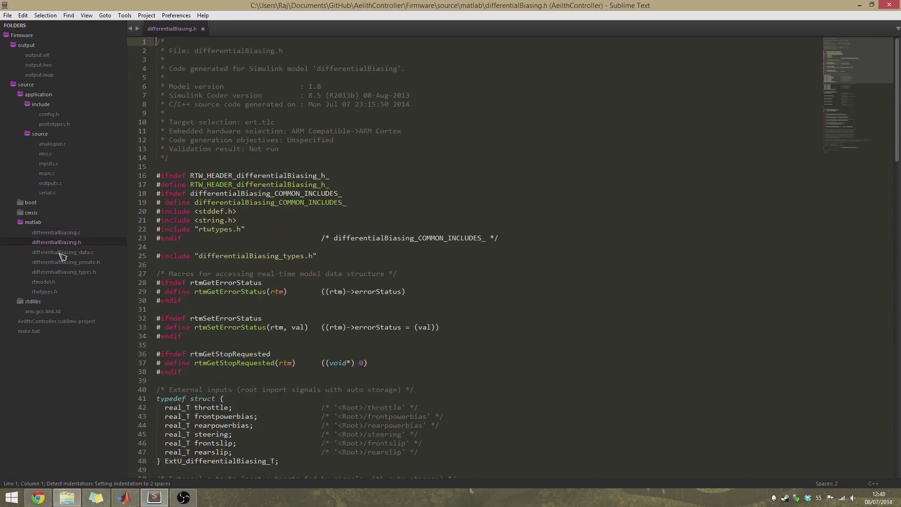
pyautogui.click(65, 262)
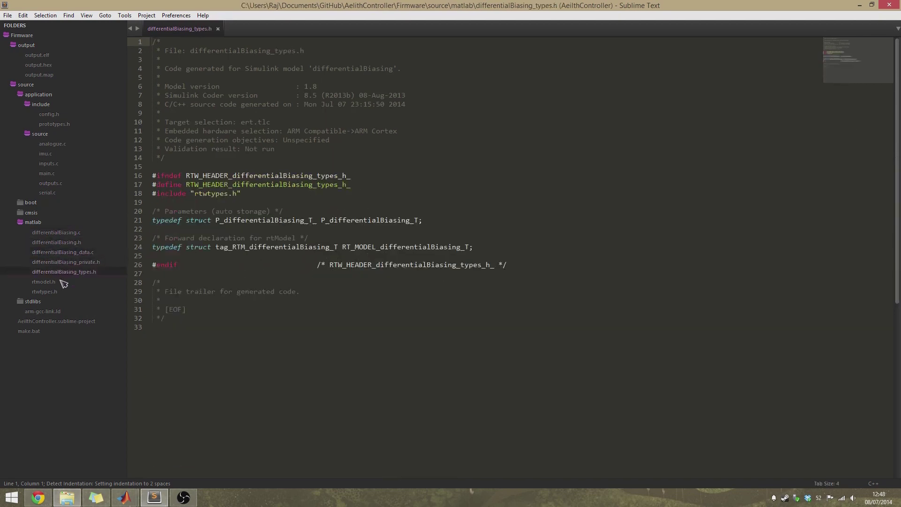
pyautogui.click(48, 174)
pyautogui.scroll(-3, 260, 261)
pyautogui.scroll(-3, 261, 262)
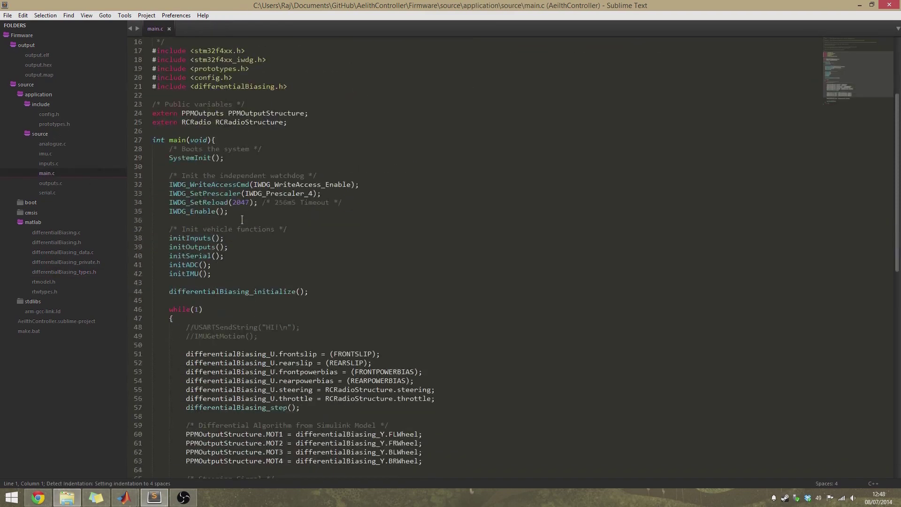
pyautogui.scroll(-3, 261, 261)
pyautogui.scroll(-2, 260, 262)
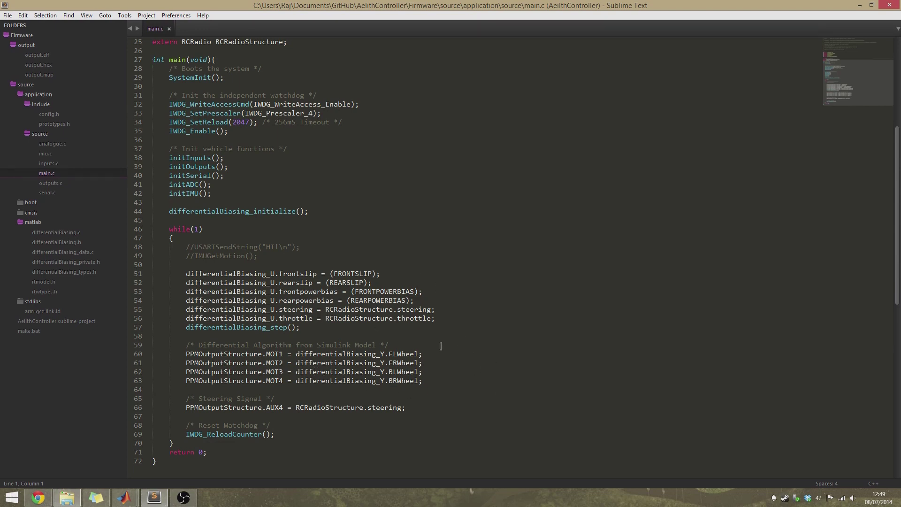
pyautogui.click(48, 114)
pyautogui.scroll(-4, 445, 226)
pyautogui.scroll(-2, 445, 227)
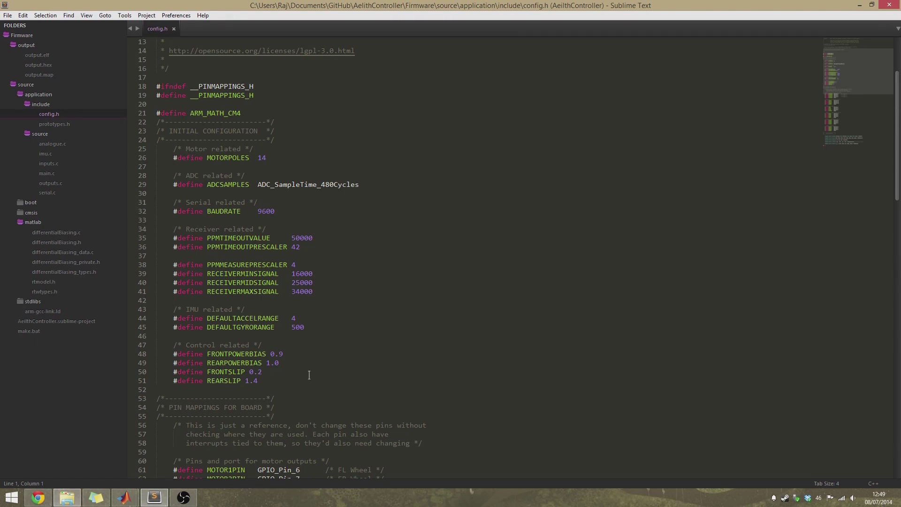
# Highlight the four bias/slip definitions in config.h, then the FRONTSLIP 0.2 and REARSLIP lines
pyautogui.moveTo(289, 380); pyautogui.dragTo(139, 353)
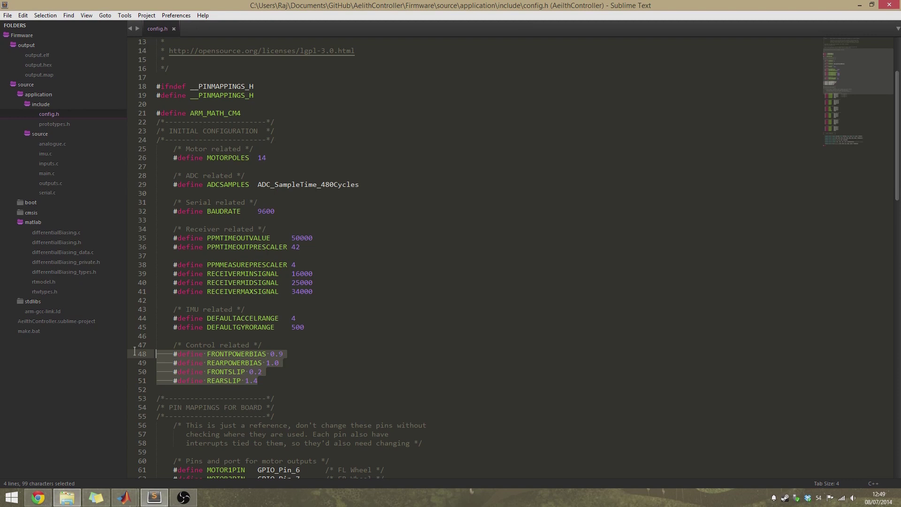
pyautogui.click(282, 371)
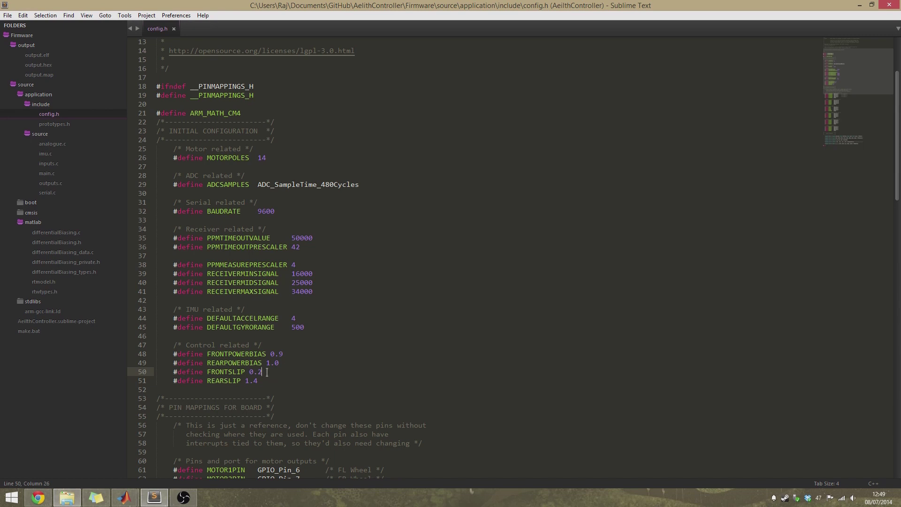
pyautogui.doubleClick(261, 372)
pyautogui.click(271, 373)
pyautogui.click(255, 380)
pyautogui.scroll(-1, 307, 391)
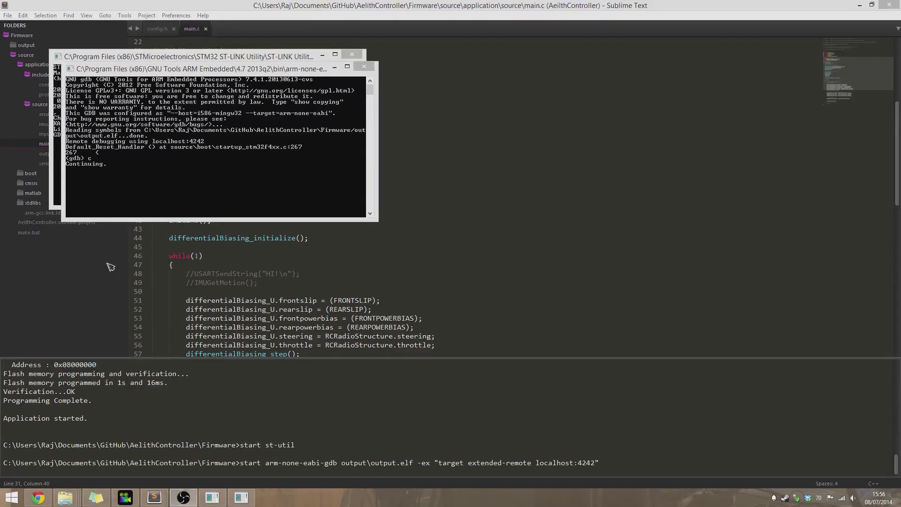
# Bring the GDB console to the front after flashing the firmware
pyautogui.click(184, 204)
# Halt the firmware and print RCRadioStructure, WheelRPMStructure and PPMOutputStructure
pyautogui.hotkey('ctrl', 'c')
pyautogui.write('print RCRadioS')
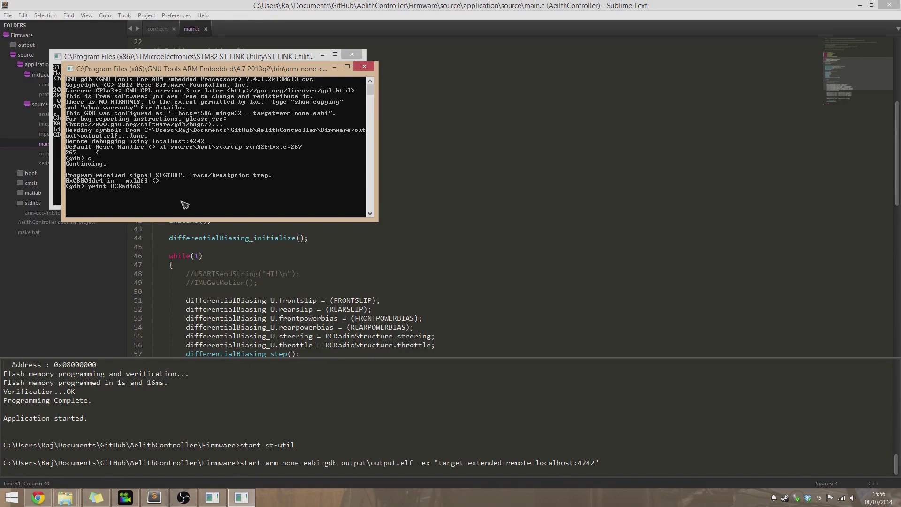
pyautogui.press('Tab')
pyautogui.press('Return')
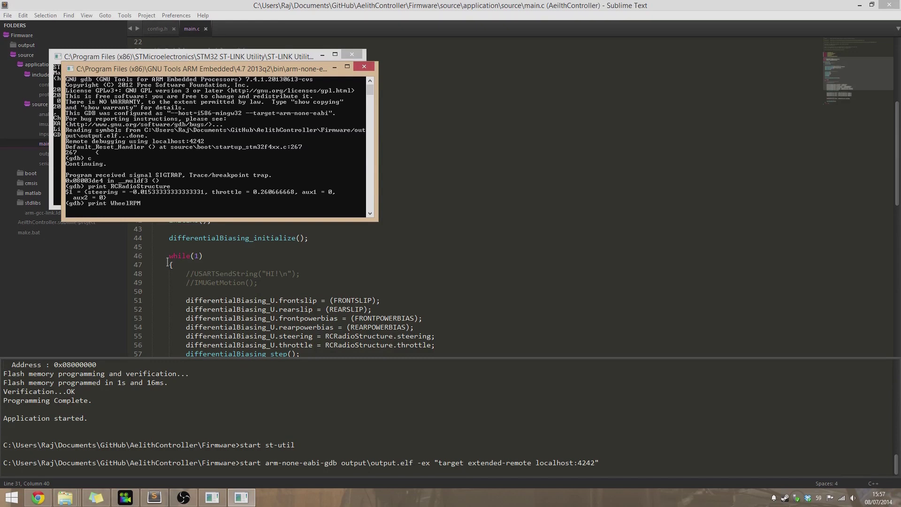
pyautogui.write('Structure')
pyautogui.press('Return')
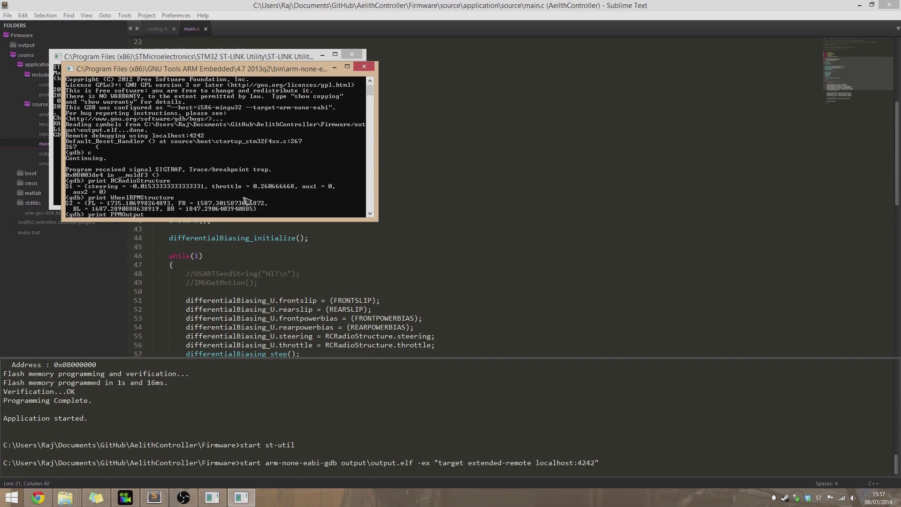
pyautogui.press('Return')
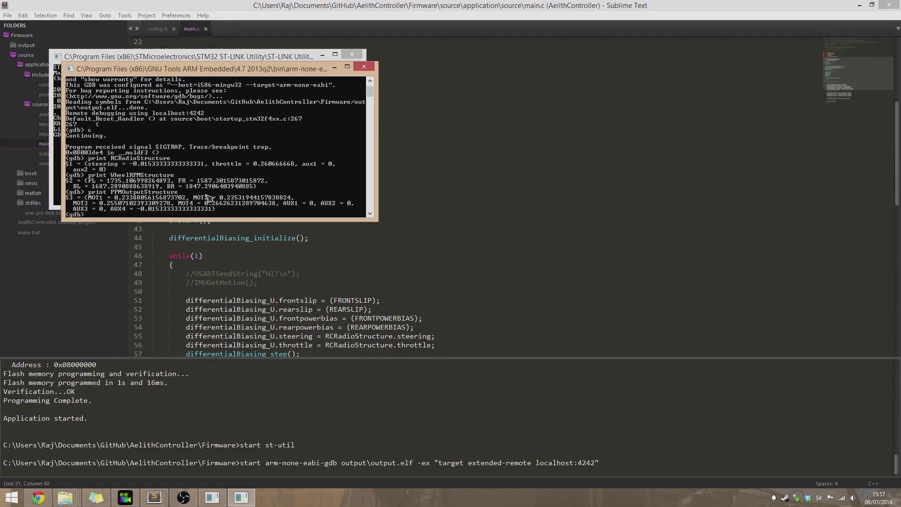
pyautogui.write('c')
# Continue to the differentialBiasing_step breakpoint and print PPMOutputStructure again
pyautogui.press('Return')
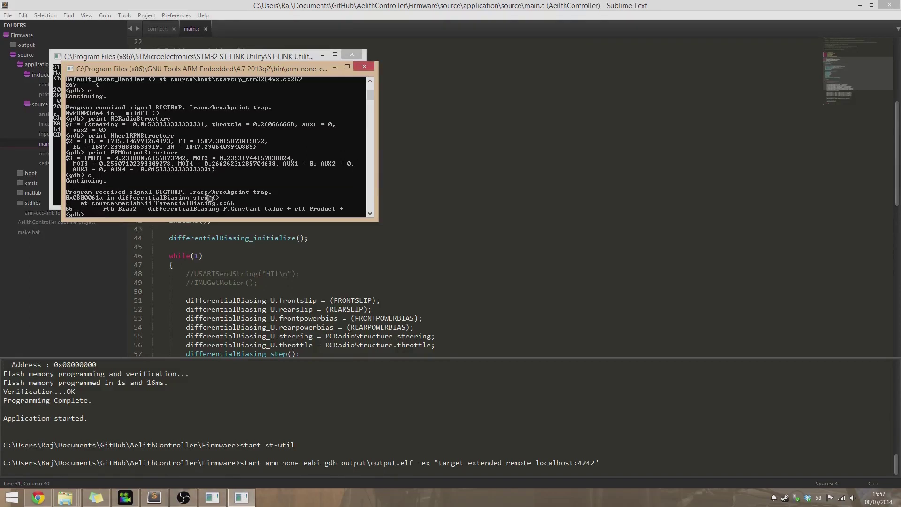
pyautogui.press('Up')
pyautogui.press('Return')
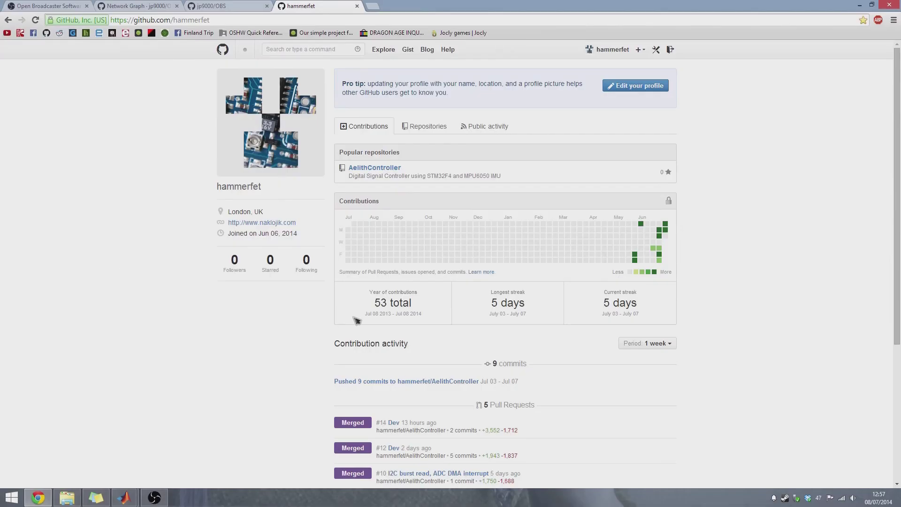
# Open AelithController, glance into Firmware and Control System, then enter the PCB & CAD folder
pyautogui.click(386, 170)
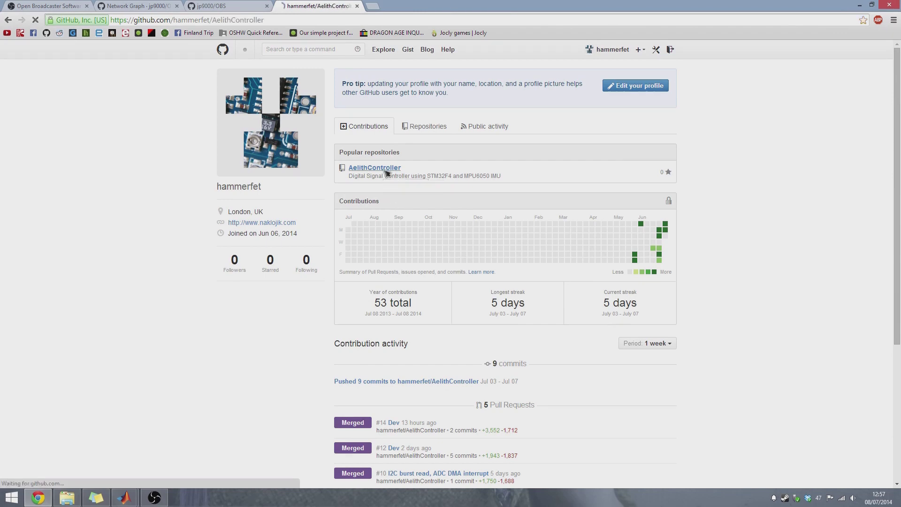
pyautogui.click(242, 216)
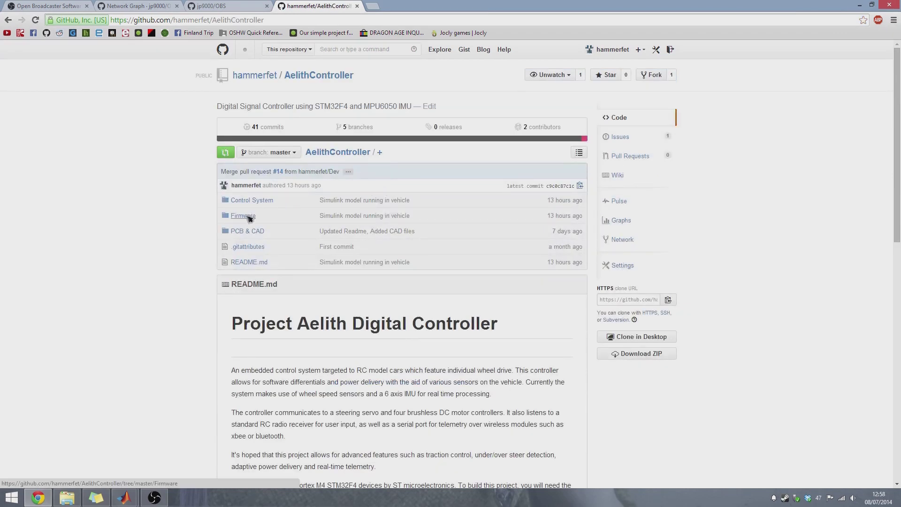
pyautogui.click(9, 19)
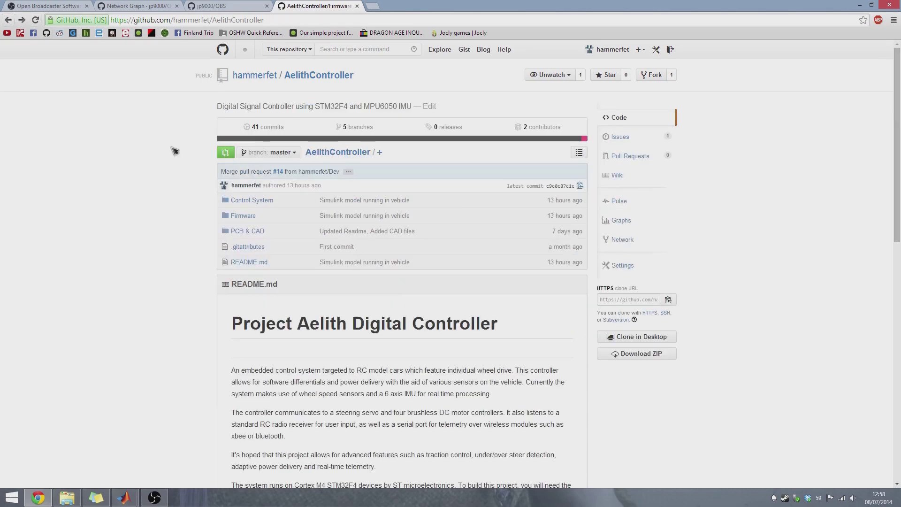
pyautogui.click(243, 203)
pyautogui.click(8, 20)
pyautogui.click(247, 231)
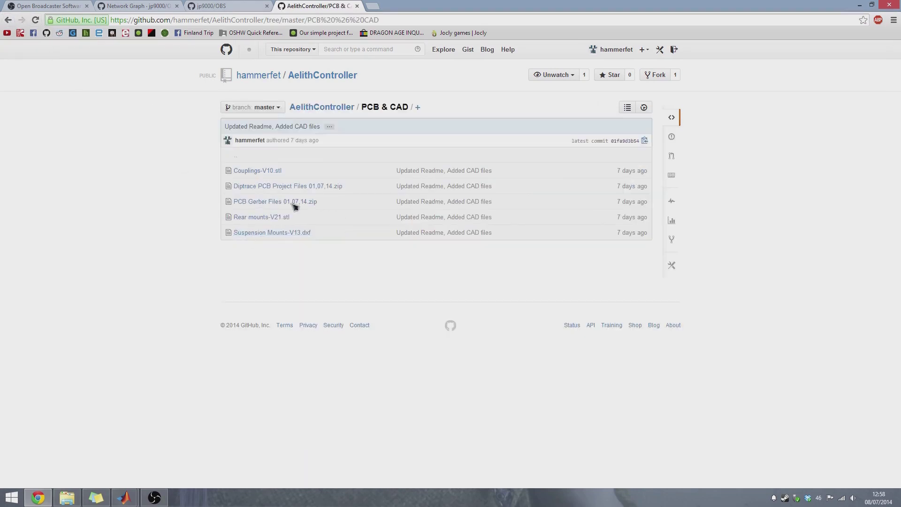
# Preview and rotate the Couplings-V10.stl model, then go back to the folder listing
pyautogui.click(280, 172)
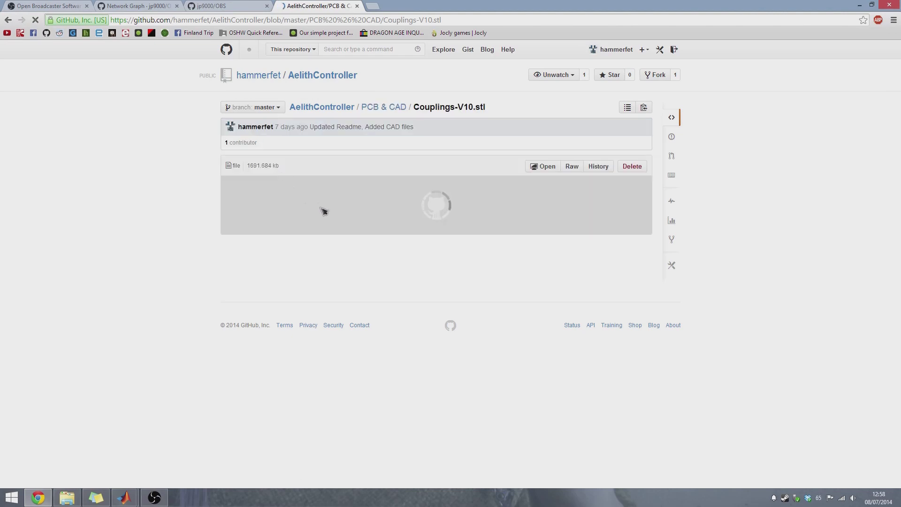
pyautogui.moveTo(385, 244); pyautogui.dragTo(427, 260)
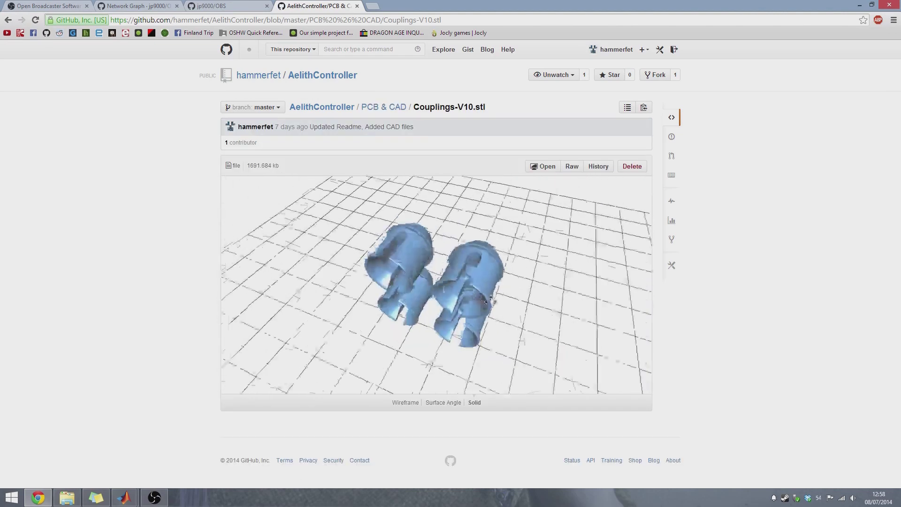
pyautogui.moveTo(426, 261); pyautogui.dragTo(410, 246)
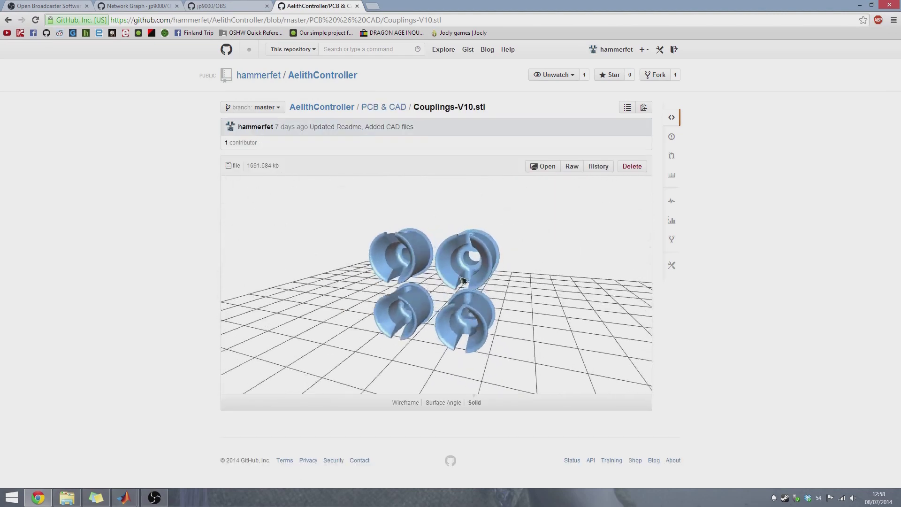
pyautogui.click(19, 19)
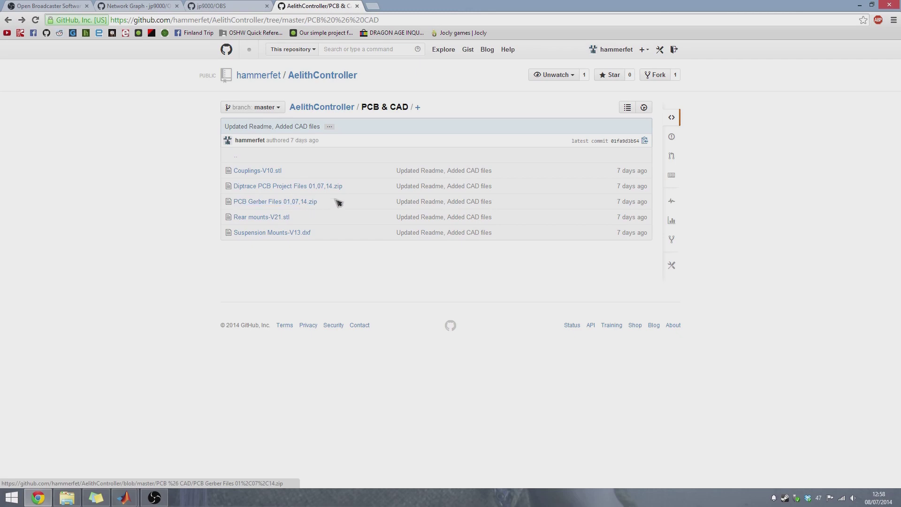
# Return to the repository README and open the oshpark.com board ordering link
pyautogui.click(8, 19)
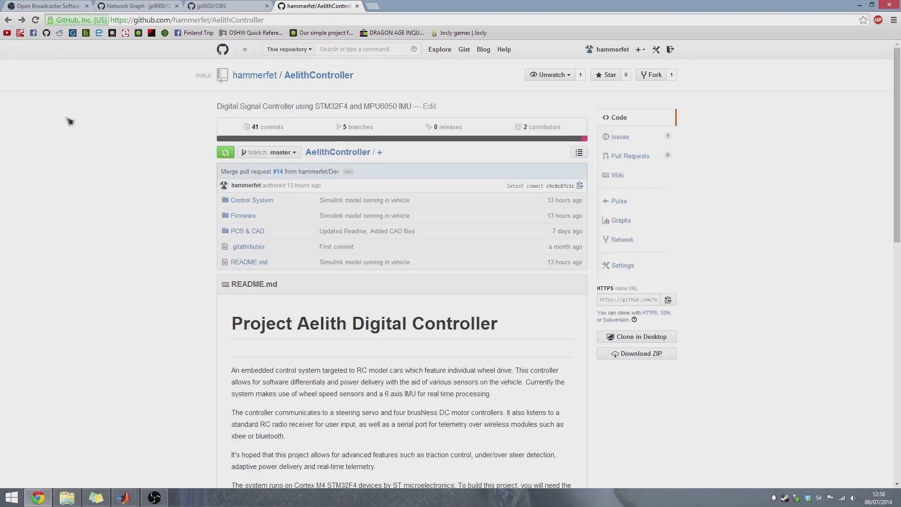
pyautogui.scroll(-5, 71, 183)
pyautogui.scroll(-2, 225, 244)
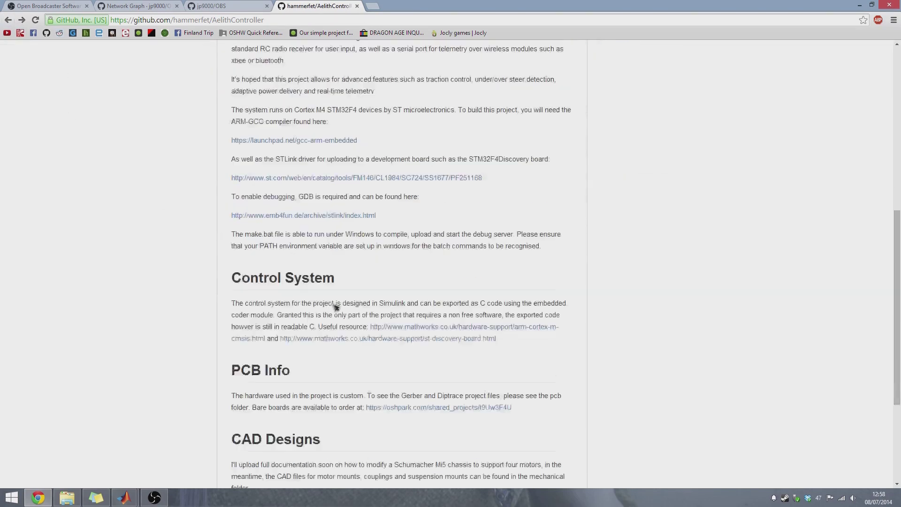
pyautogui.scroll(-1, 317, 281)
pyautogui.click(418, 361)
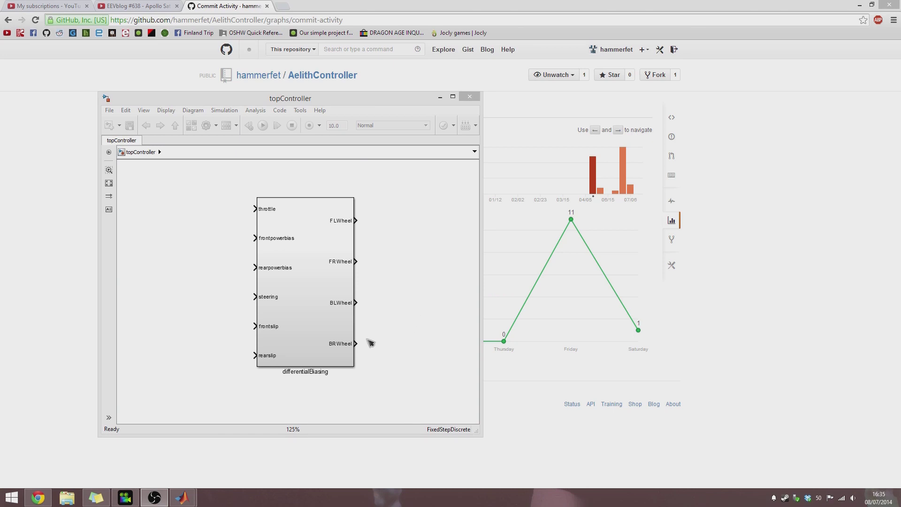
# Select and deselect the differentialBiasing block, then return to the AelithController repository page
pyautogui.click(316, 360)
pyautogui.click(235, 241)
pyautogui.click(351, 76)
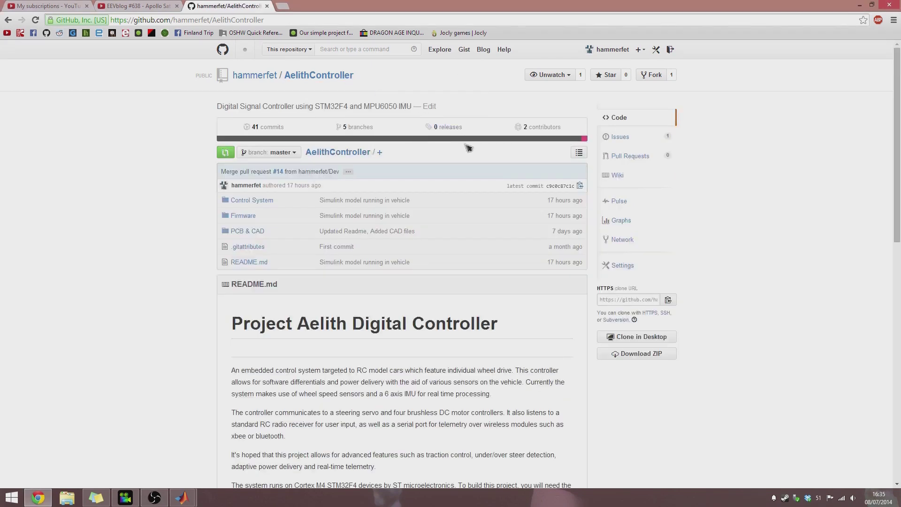
pyautogui.scroll(-1, 468, 148)
pyautogui.scroll(-2, 479, 170)
pyautogui.scroll(-1, 479, 169)
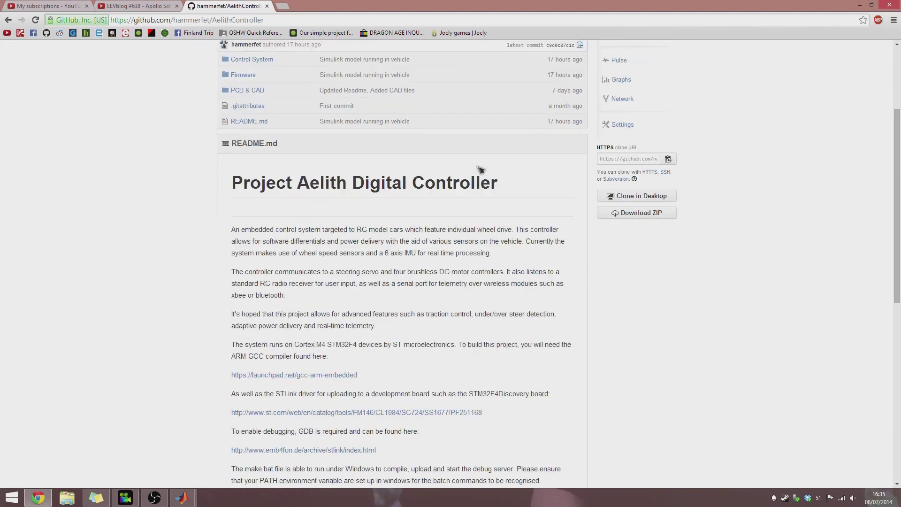
pyautogui.scroll(5, 479, 170)
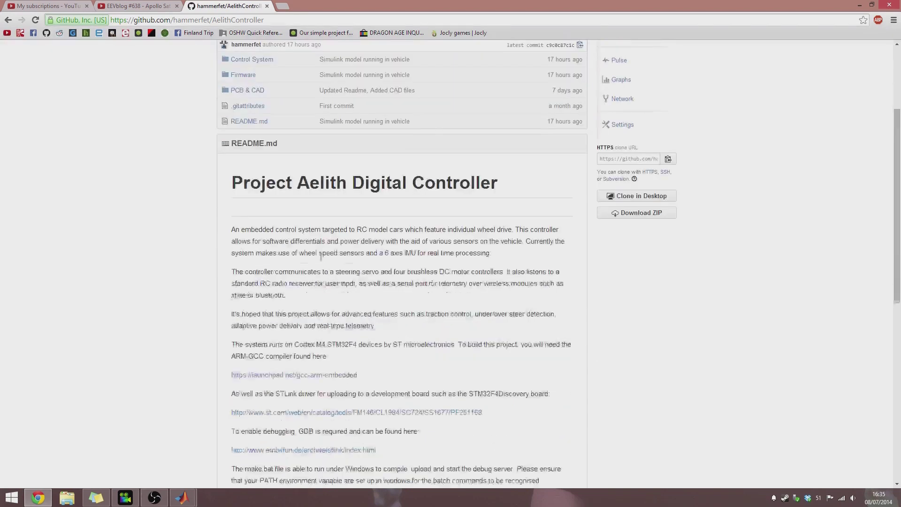
pyautogui.scroll(-3, 323, 257)
pyautogui.scroll(-5, 322, 258)
pyautogui.scroll(3, 322, 258)
pyautogui.scroll(6, 334, 252)
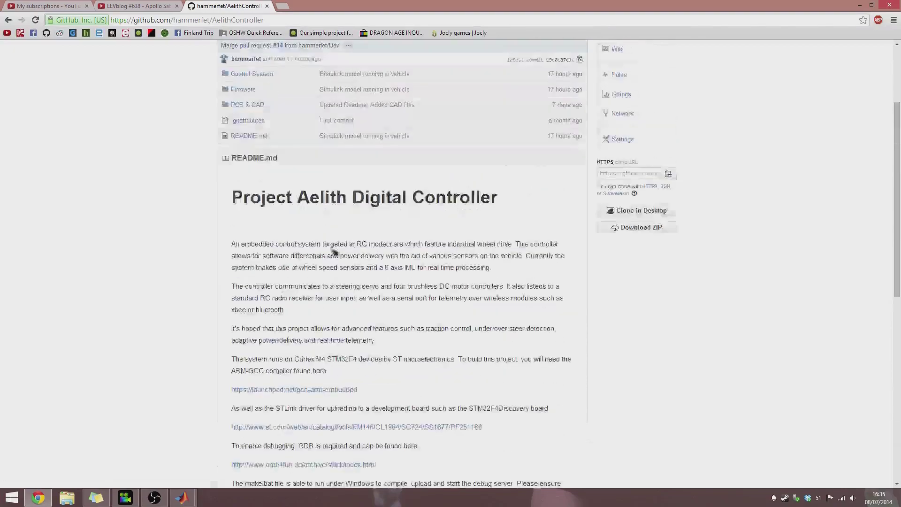
pyautogui.scroll(3, 335, 252)
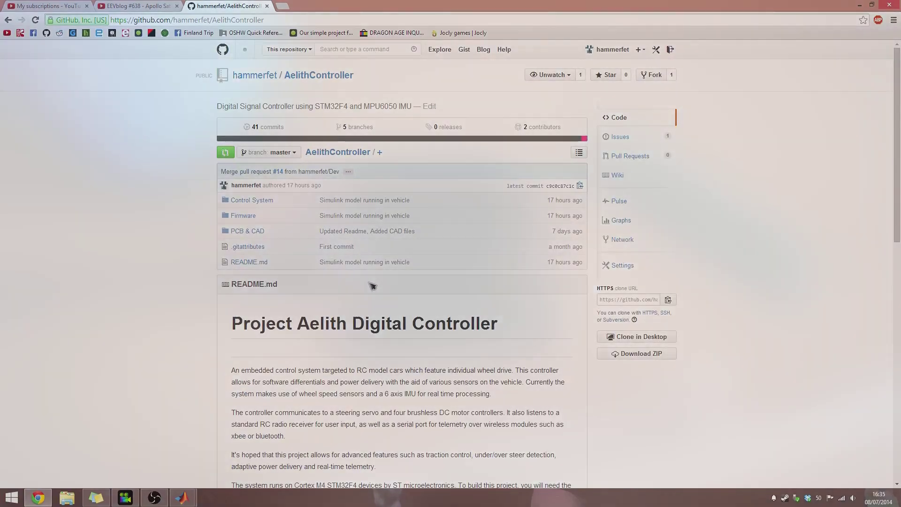